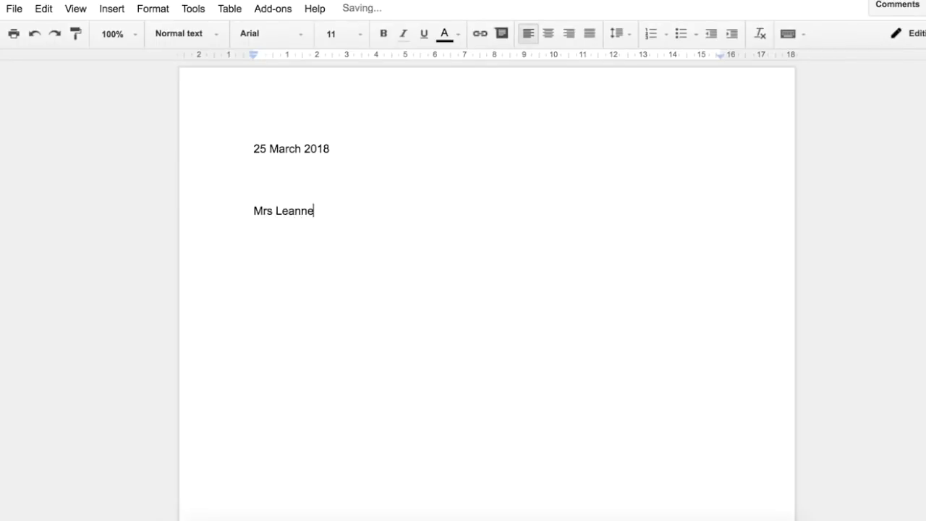
Complete the recipient's surname and add the street address line and the town, state and postcode line below it
key(Return)
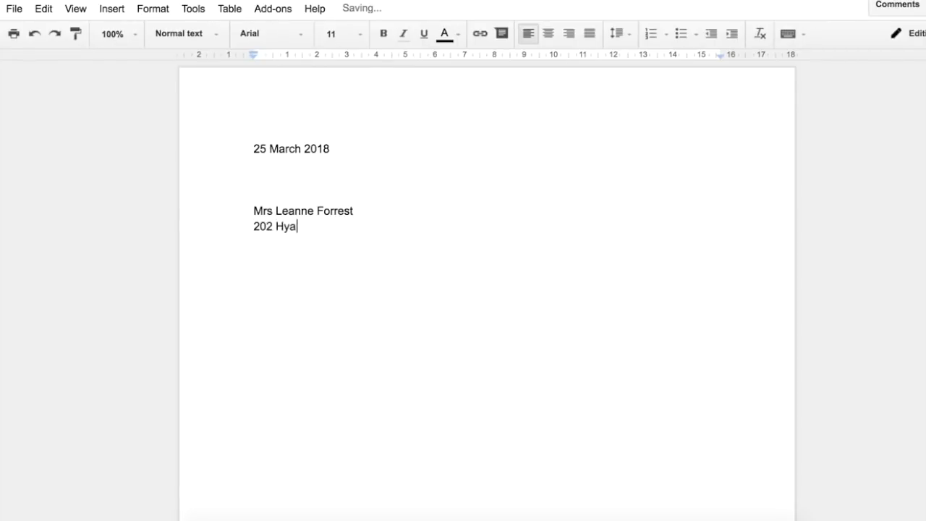
key(Return)
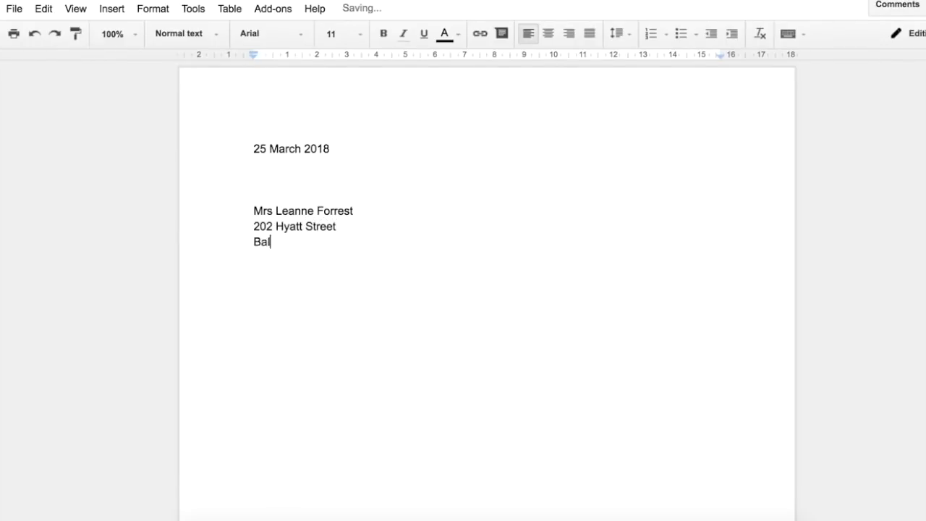
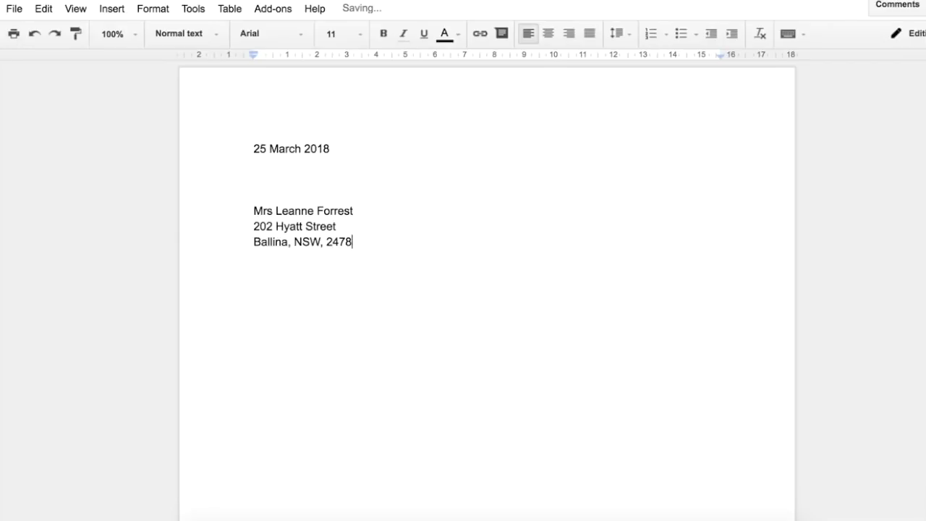
Add a "Dear" salutation with the recipient's first name, set off from the address by a blank line
key(Return)
key(Return)
key(Return)
key(Return)
Write the opening paragraph congratulating the recipient on winning first place in the national raffle, a BMW 320i Automatic Sedan valued at $68,170 including all on-road costs
text(I congrat)
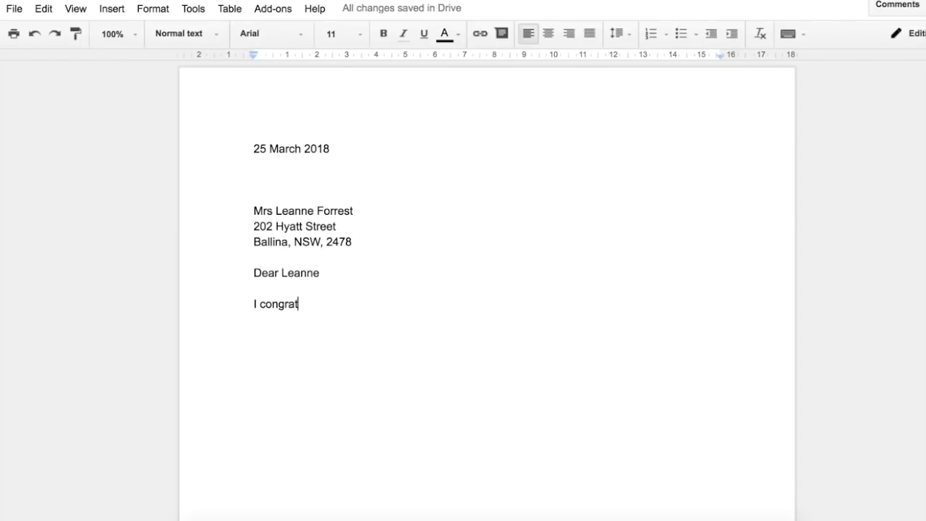
text(ulate )
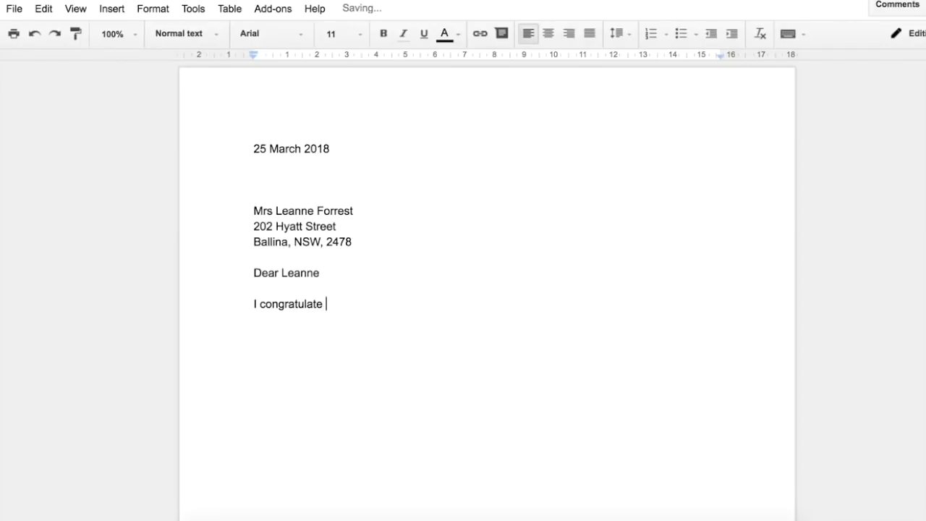
text(you on winning first)
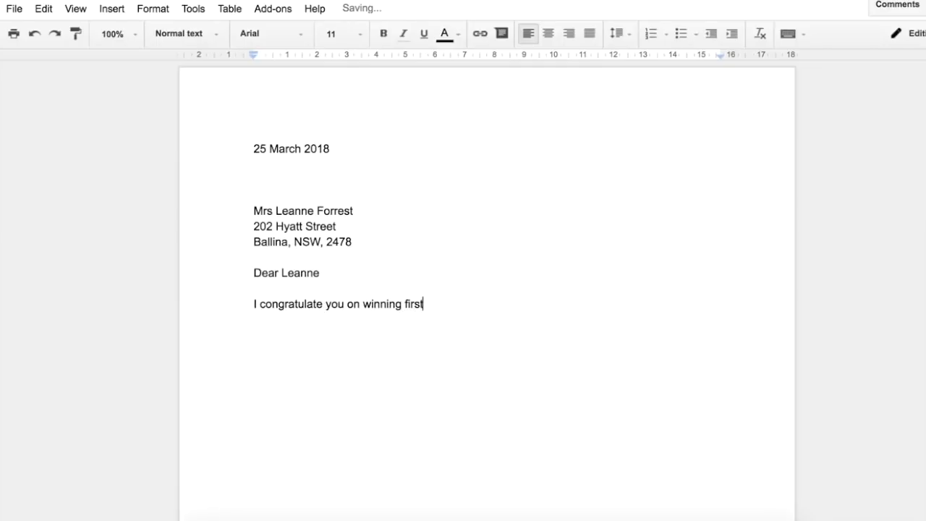
text( place in our national raffle. You are now the proud owner of a BMW 320)
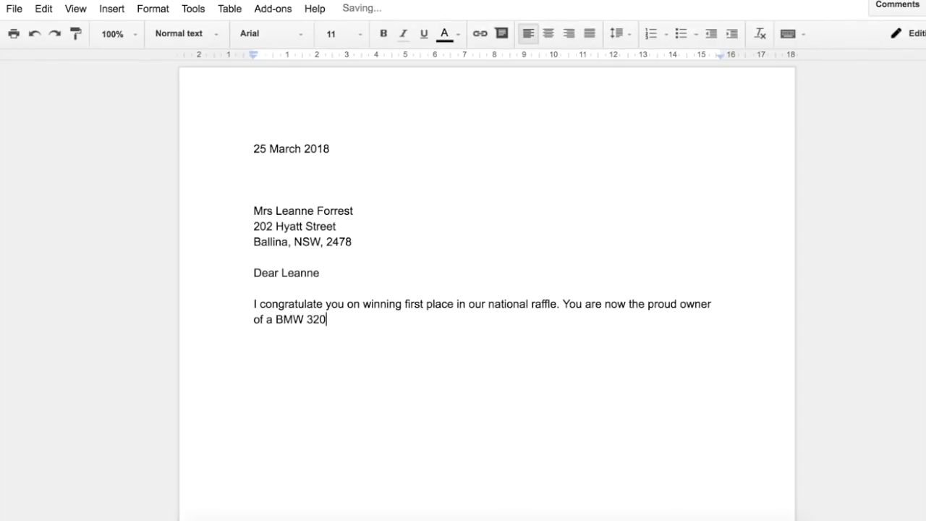
text(i Automatic Sedan valued at $68,170. This includes all on-road costs.)
key(Return)
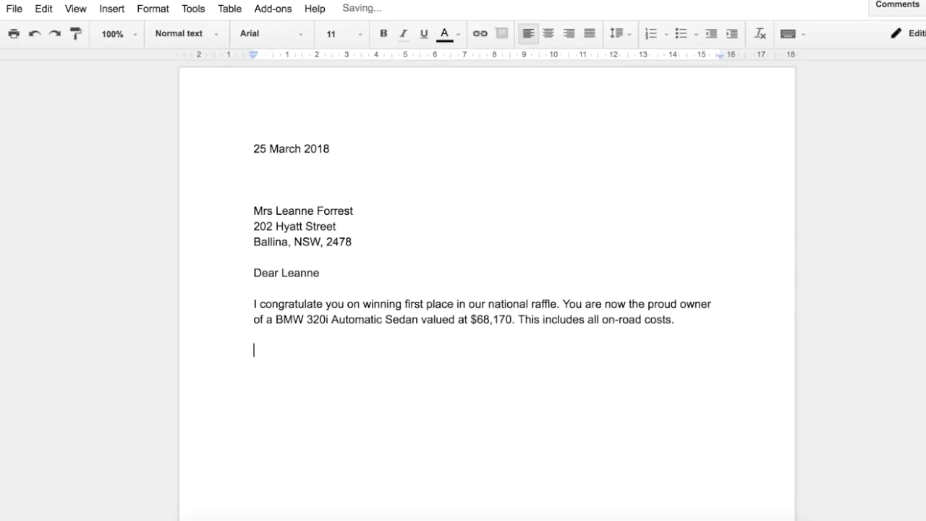
Write a second paragraph inviting the recipient and family members to the office address on 1 April, 2018 for the car presentation
key(Return)
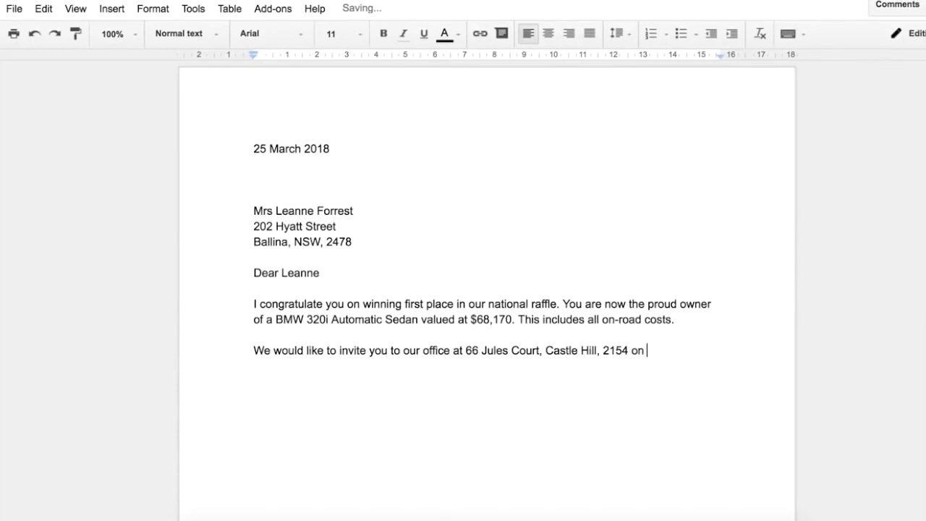
text(1 April, 2018 so that the presentation of the car can be made to you. Please feel )
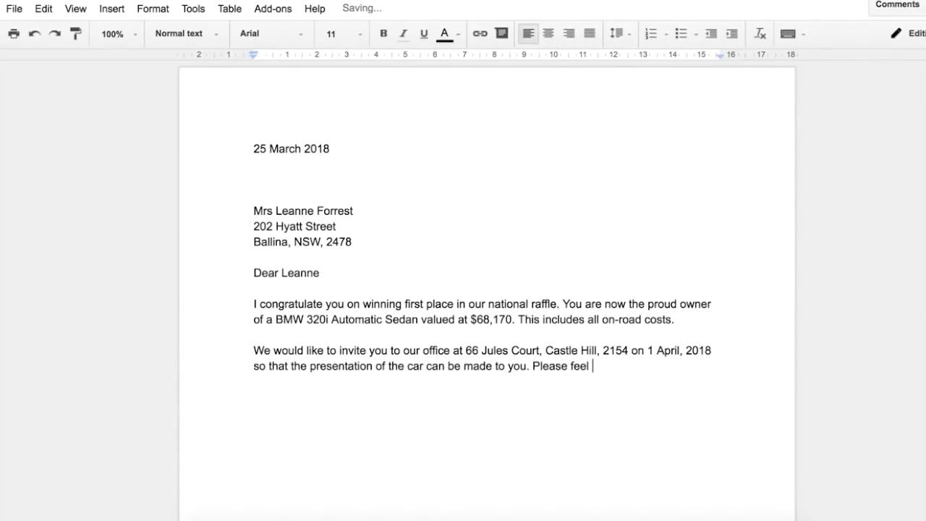
text(free to bring your family members with you.)
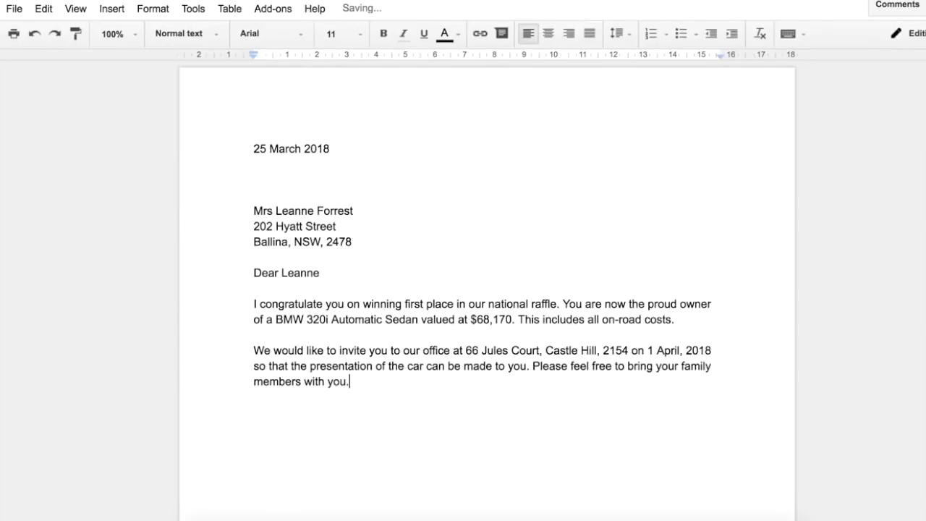
key(Return)
key(Return)
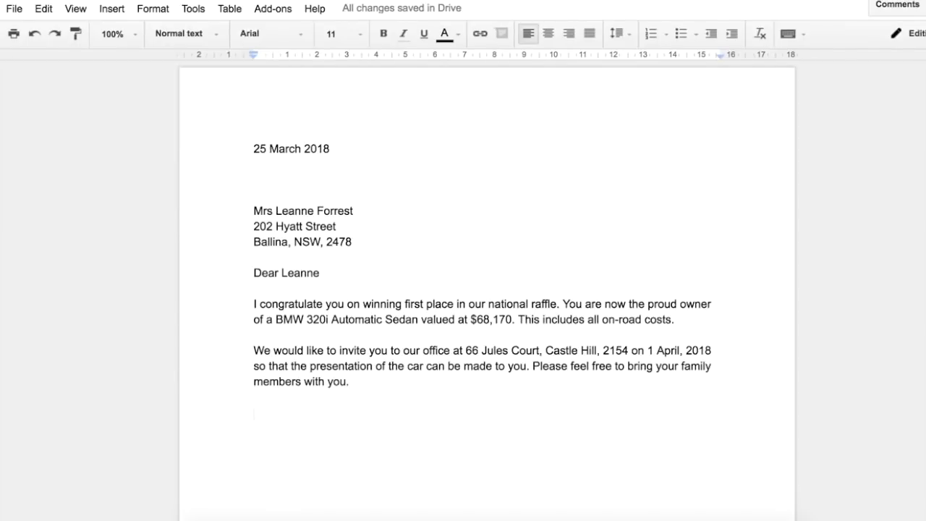
Add the closing "Yours sincerely" and the signatory's first name below a signature gap, correcting the misspelled "sincerley"
text(Yours )
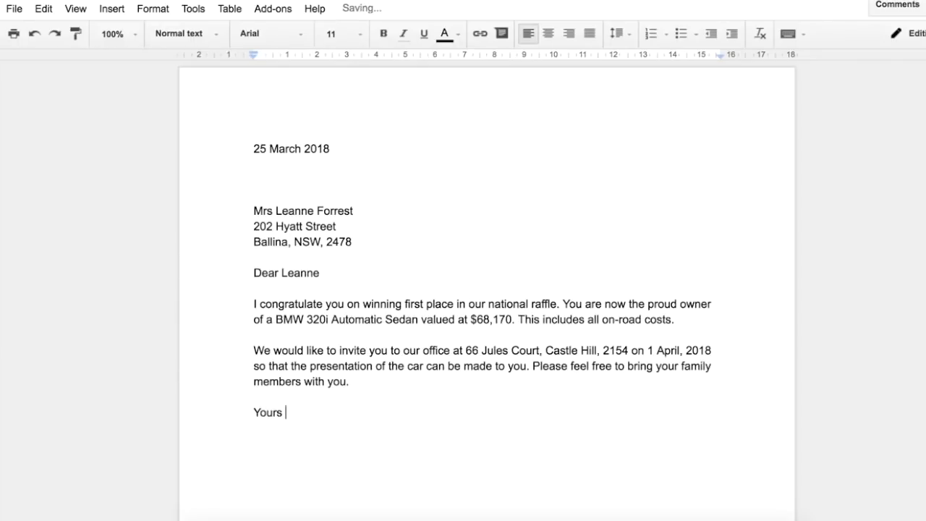
text(sincerley)
key(Return)
key(Return)
key(Return)
key(Return)
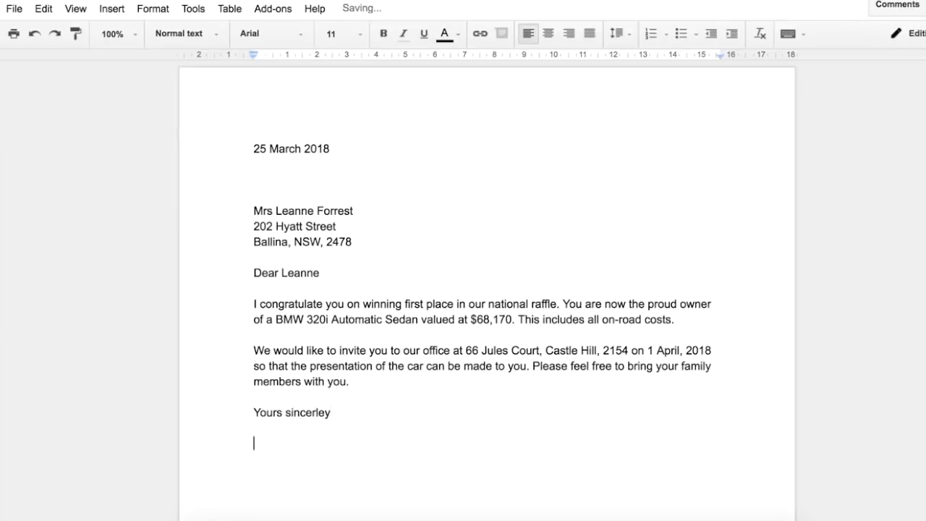
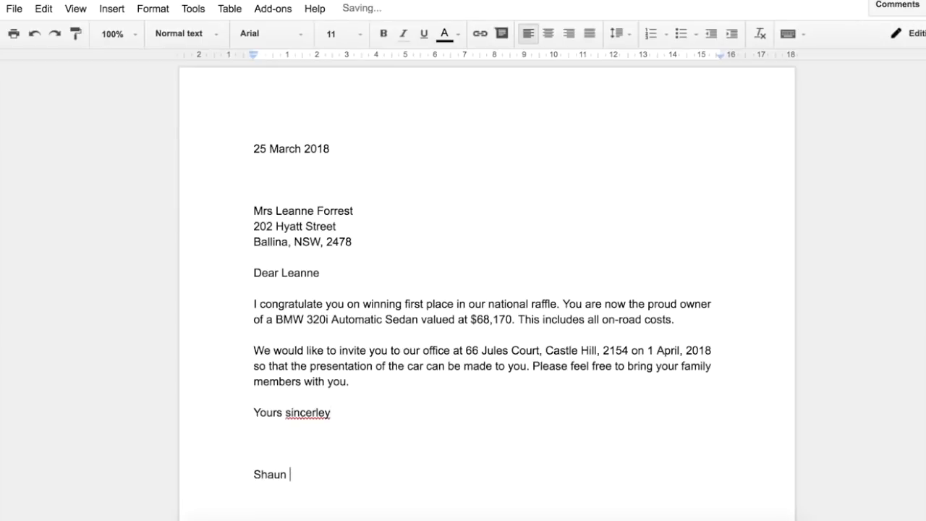
right_click(324, 411)
click(380, 47)
Complete the signatory's surname and add "Hearing Research Centre" on the line beneath the name
click(294, 474)
key(Return)
text(Hear)
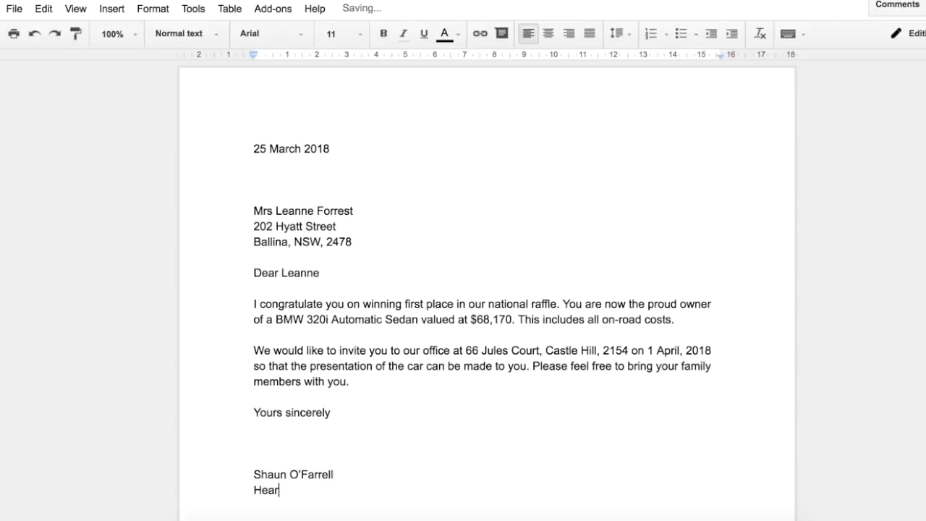
text(ing Research Cente)
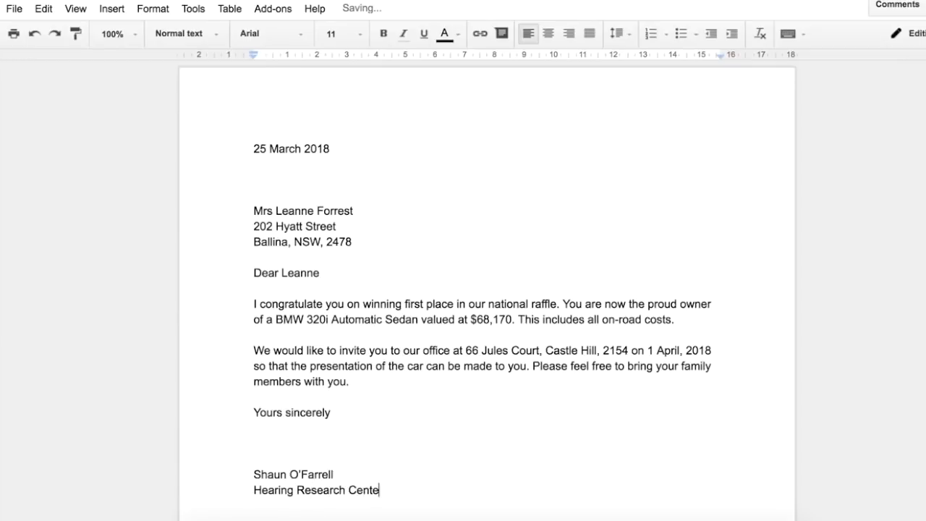
key(BackSpace)
text(re)
key(Return)
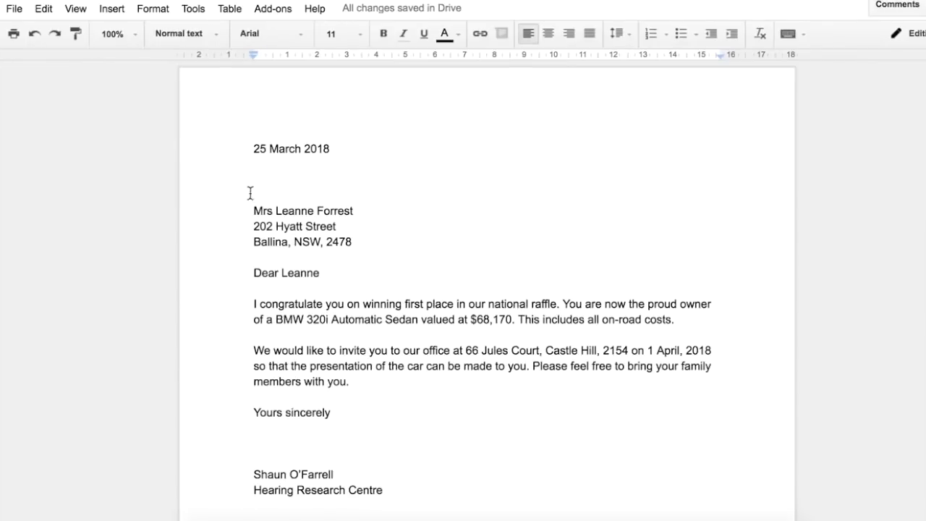
Insert "Hearing Research Centre" as a heading line above the date, separated from it by four blank lines
click(243, 146)
text(Hearing Research Cente)
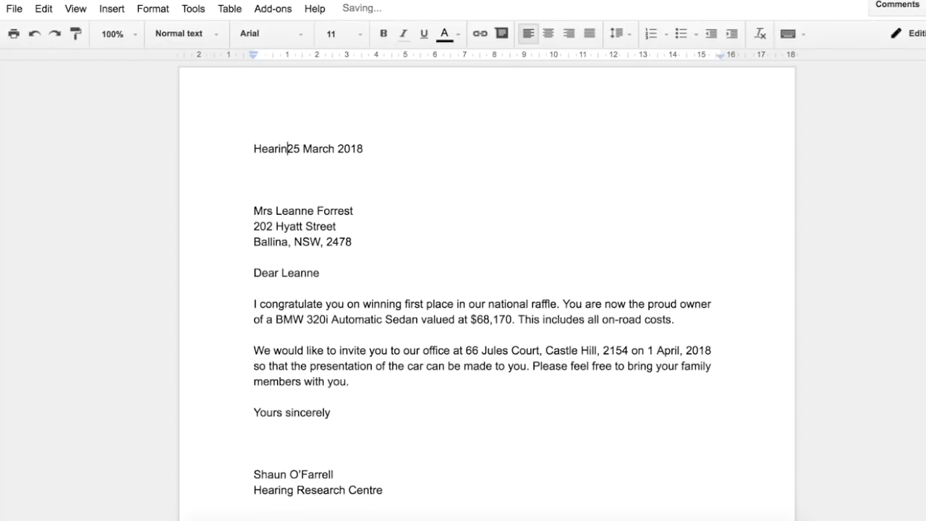
text(esearch Centre)
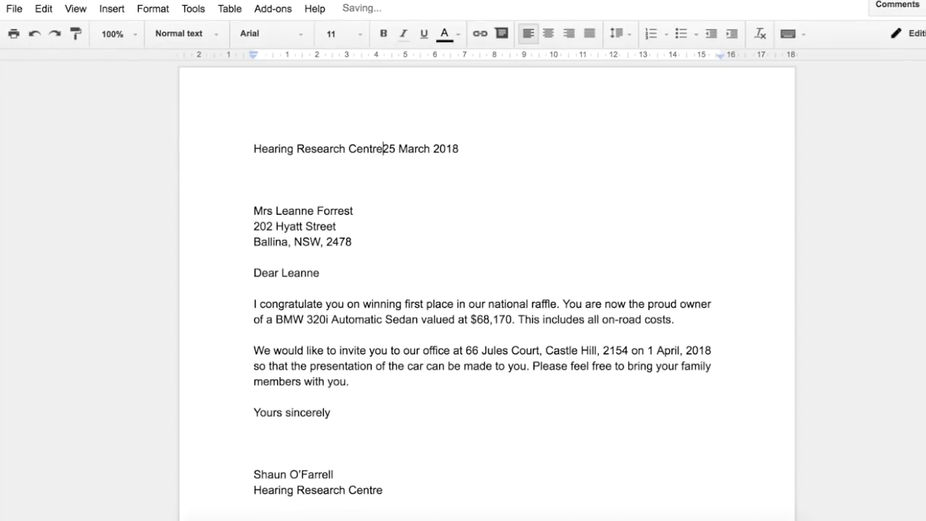
key(Return)
key(Return)
key(Return)
key(Return)
key(Return)
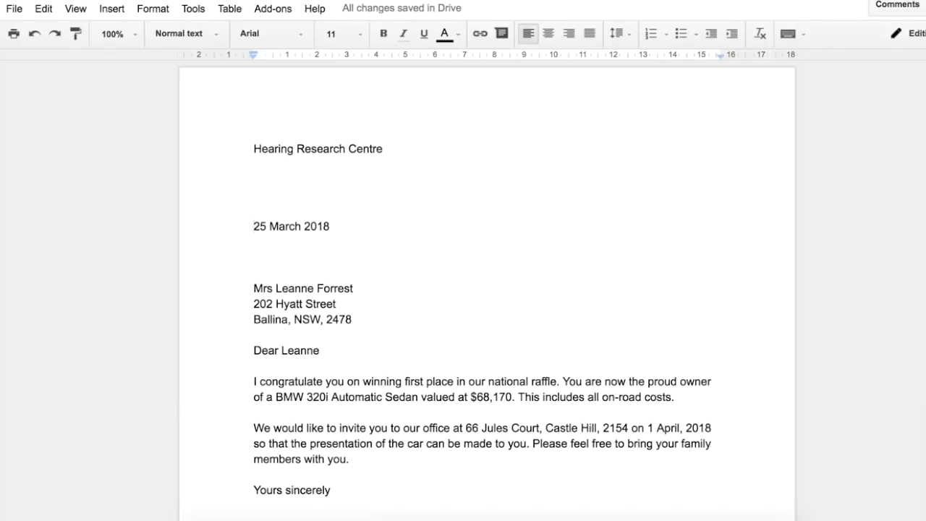
Change the "Hearing Research Centre" heading's font to Cambria, finding it by name among the additional fonts
triple_click(269, 154)
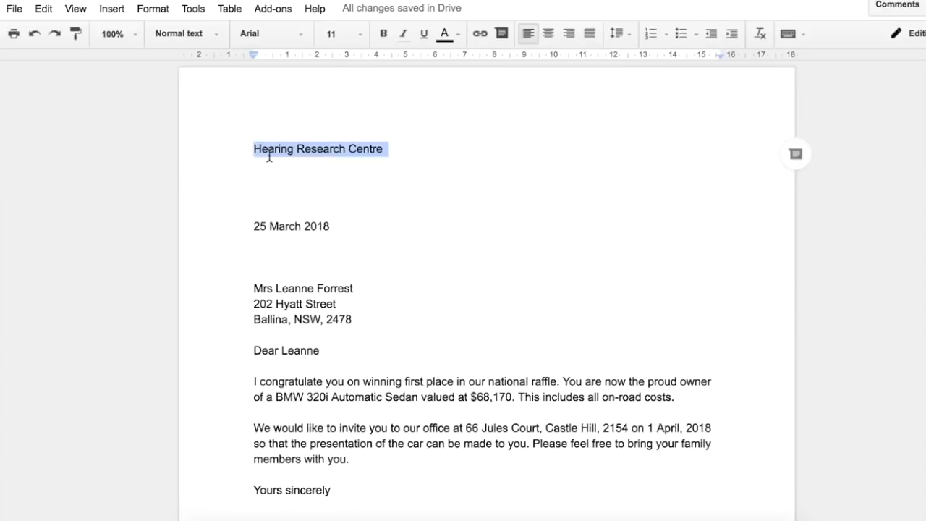
click(303, 38)
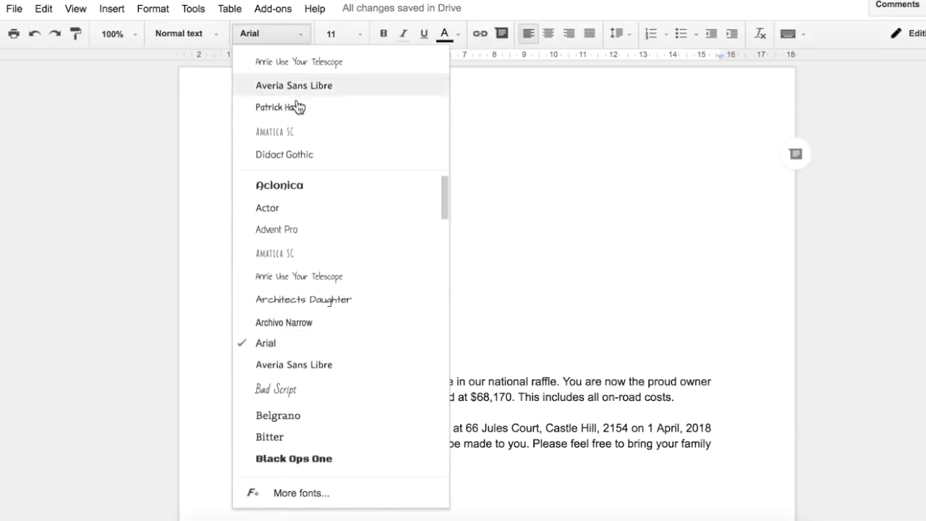
scroll(312, 354, down, 3)
scroll(312, 355, down, 3)
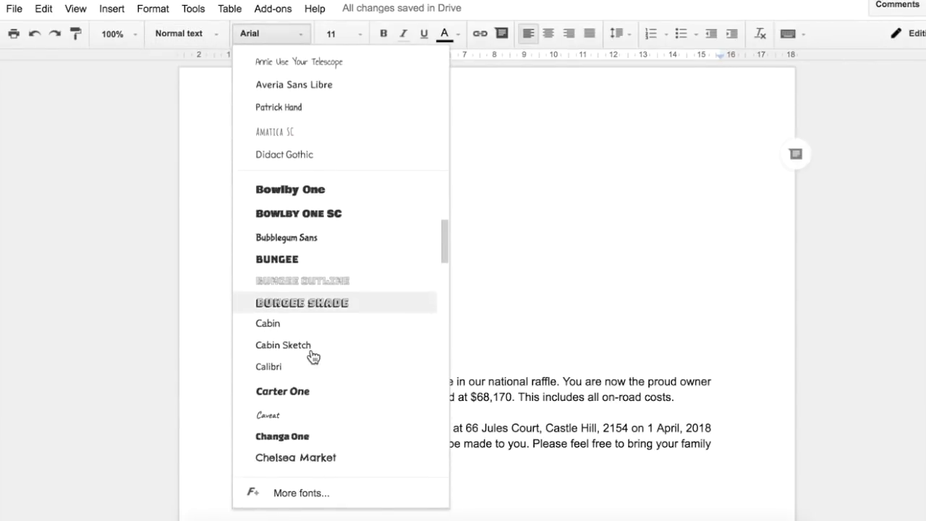
scroll(311, 356, down, 5)
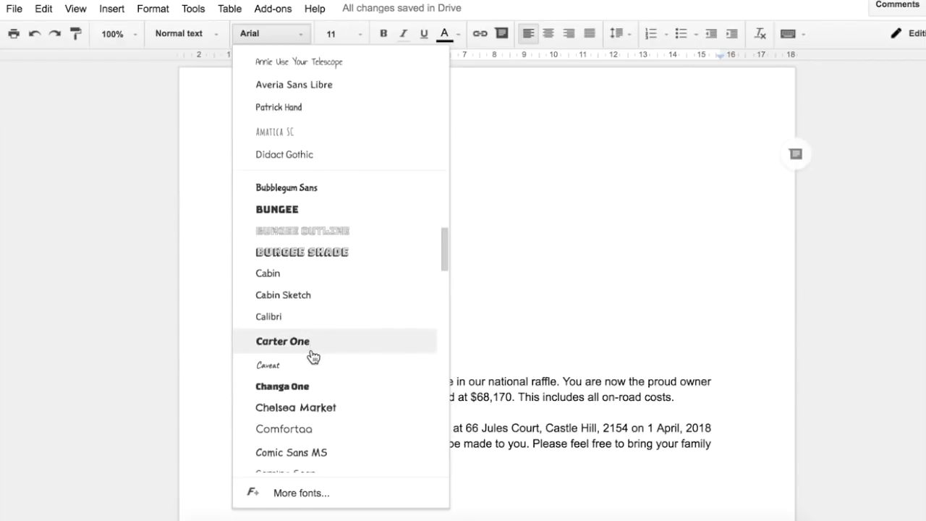
click(302, 495)
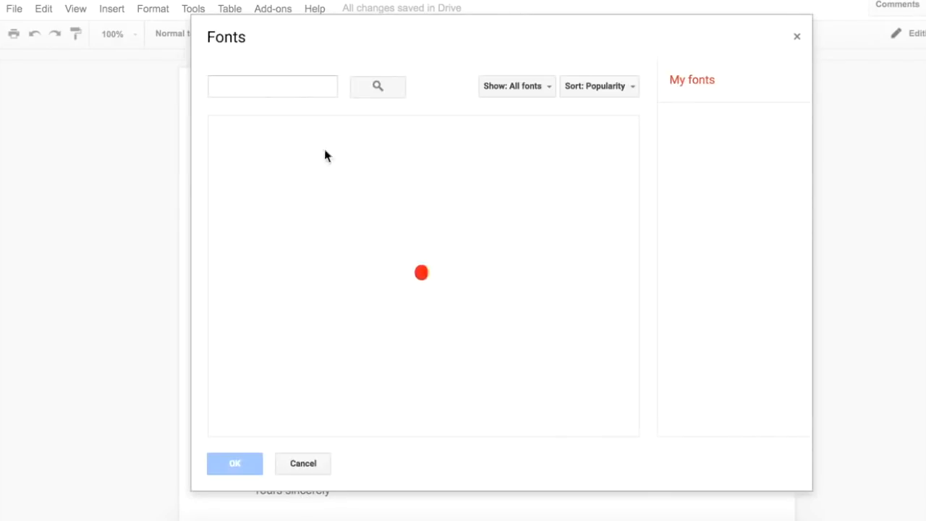
text(cambria)
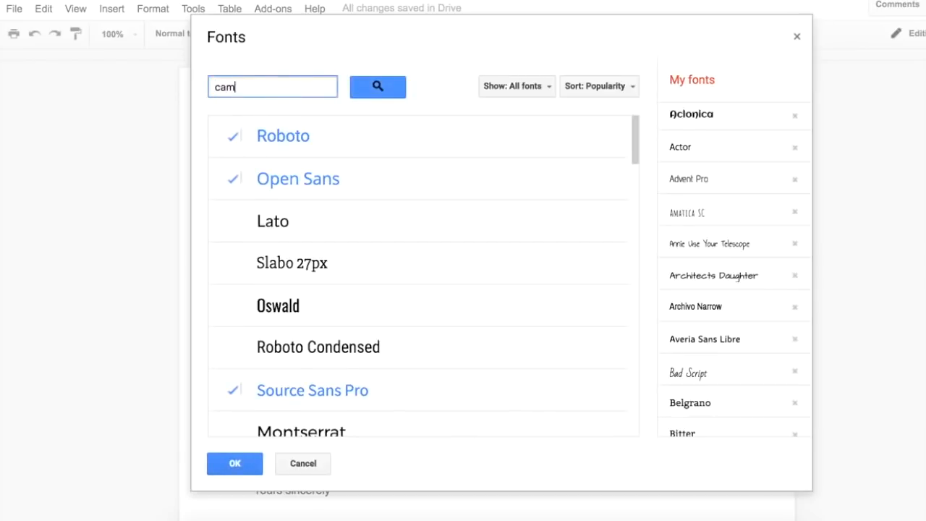
key(Return)
click(311, 140)
click(233, 467)
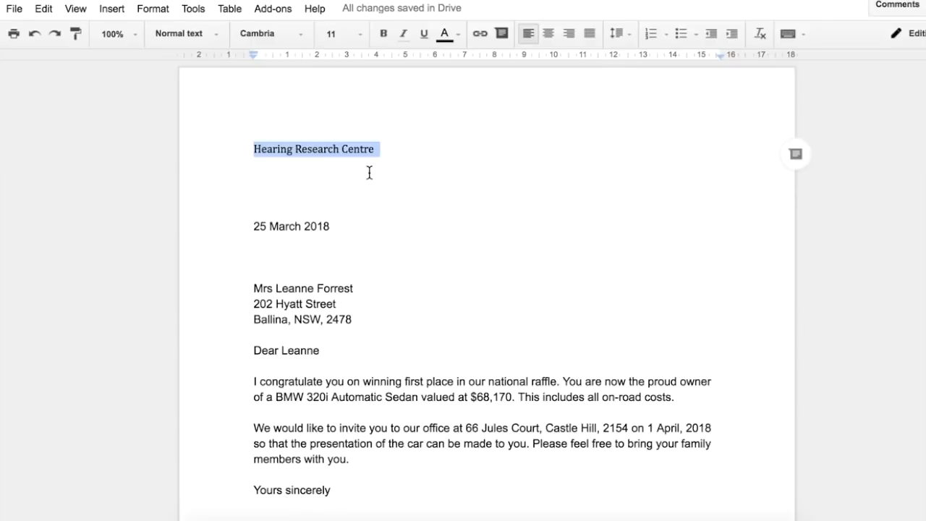
Format the "Hearing Research Centre" heading at the top of the letter as size 18, bold, purple and centred
click(362, 34)
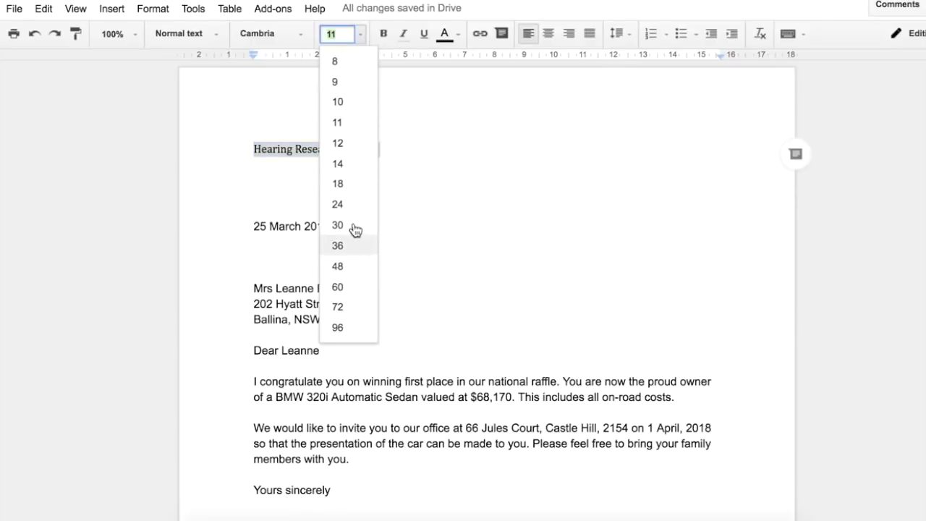
click(348, 186)
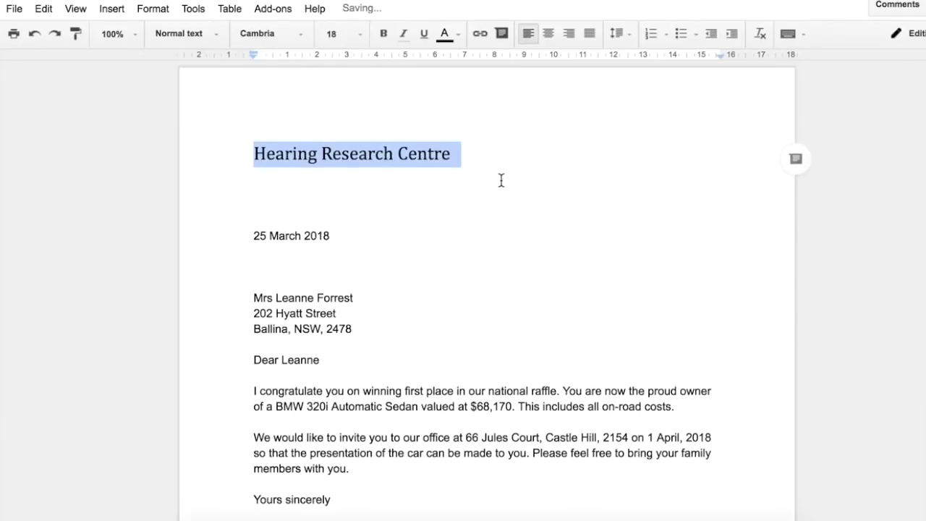
click(384, 34)
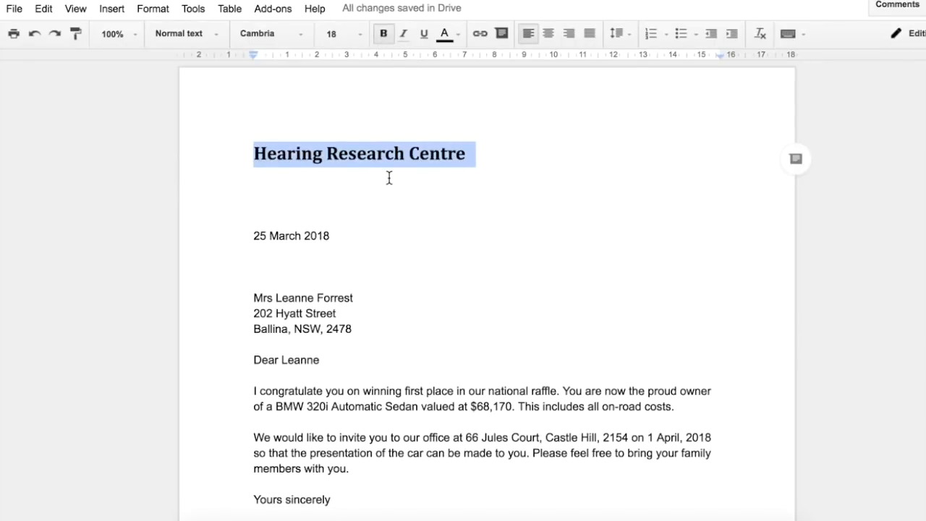
click(445, 33)
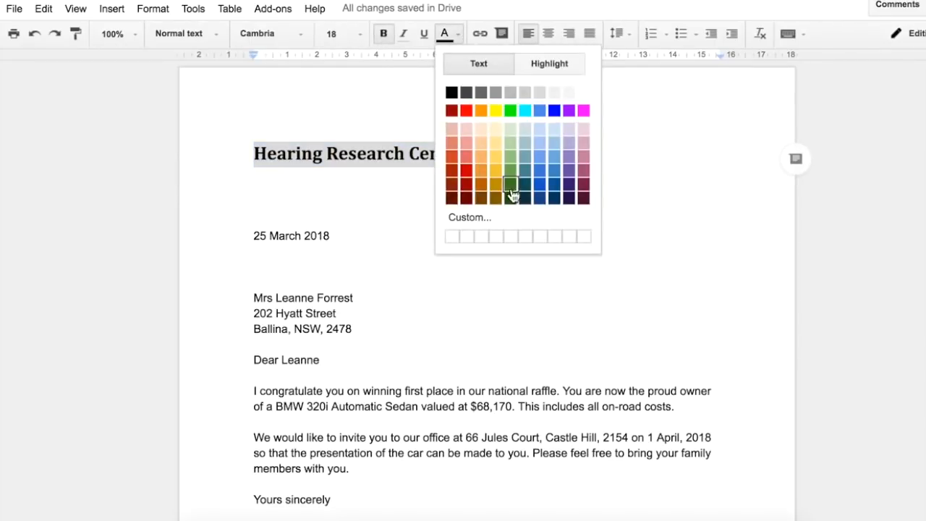
click(556, 187)
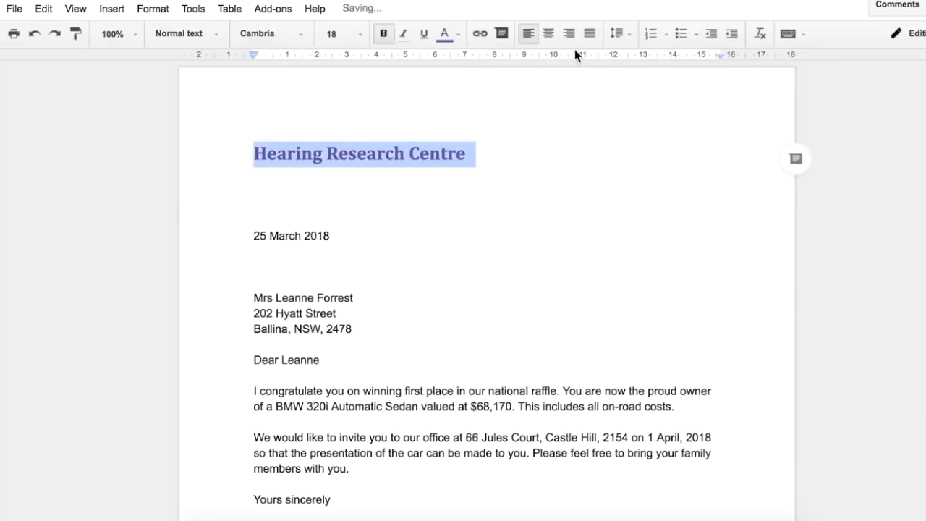
click(554, 34)
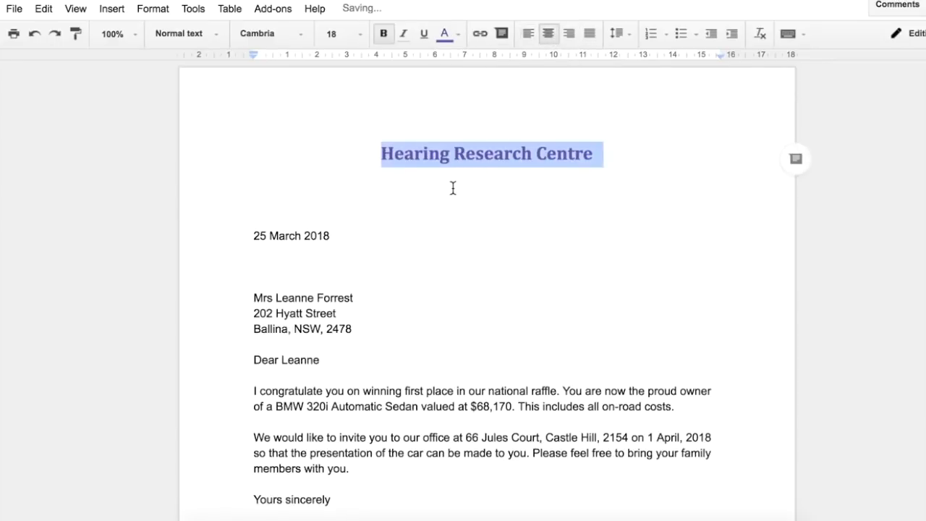
Italicise "BMW 320i Automatic Sedan" and make "$68,170" bold in the letter's first body paragraph
click(511, 215)
scroll(477, 260, down, 2)
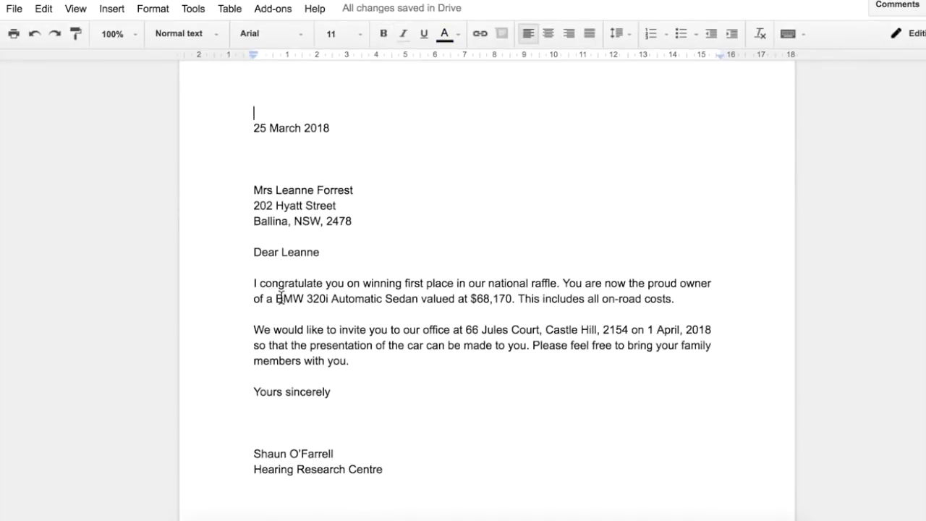
drag(276, 297, 413, 299)
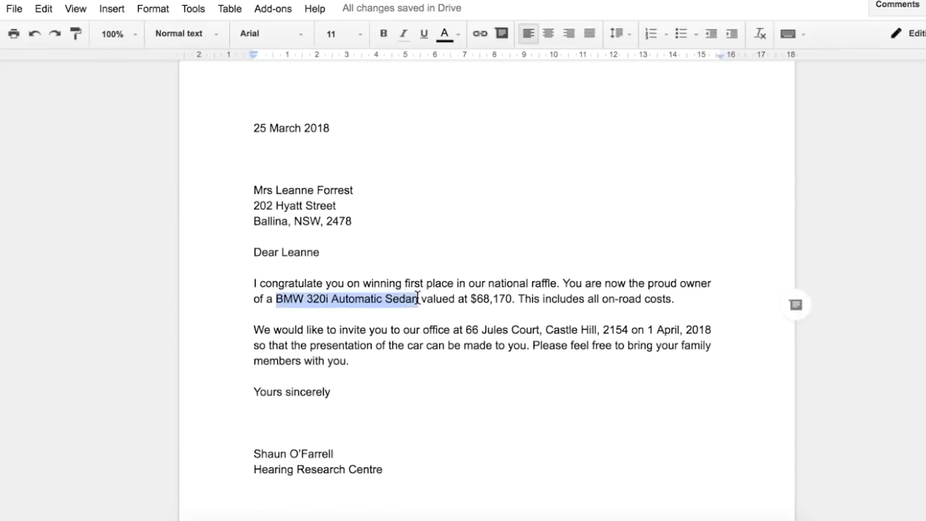
click(404, 35)
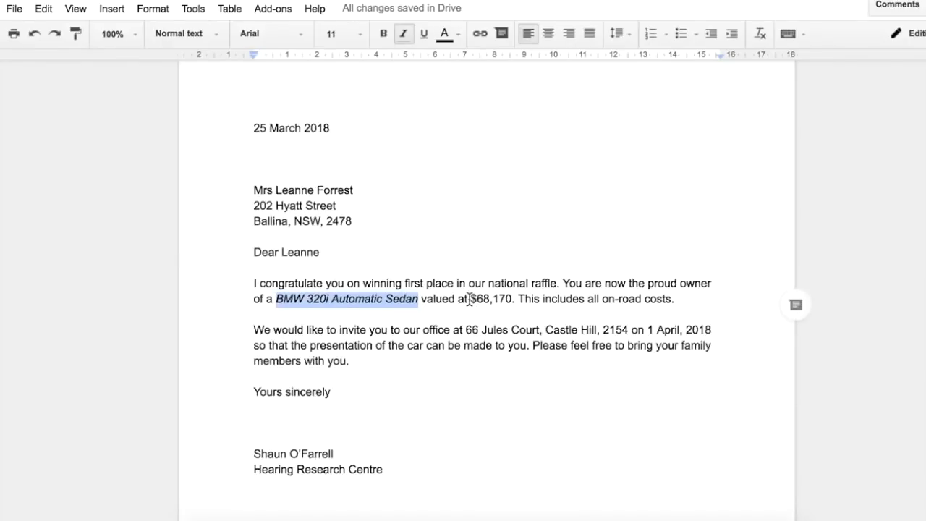
drag(471, 300, 511, 299)
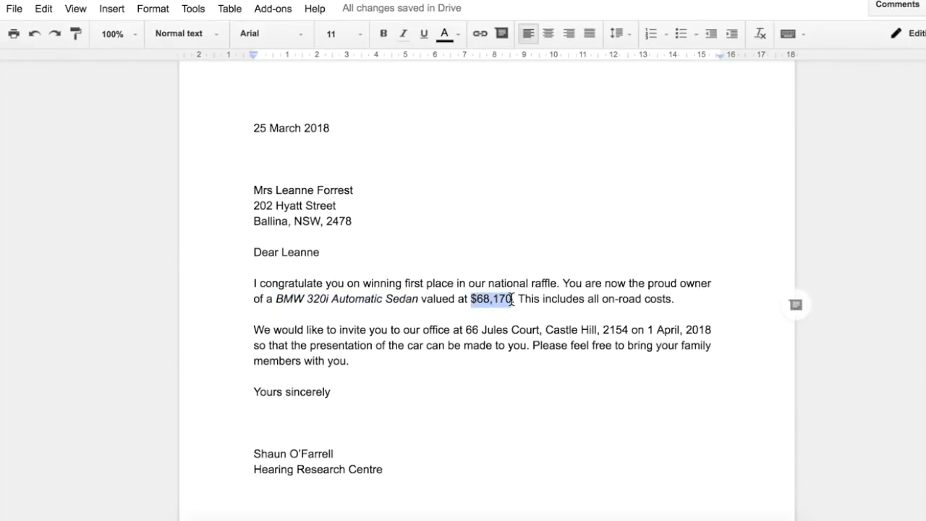
click(383, 34)
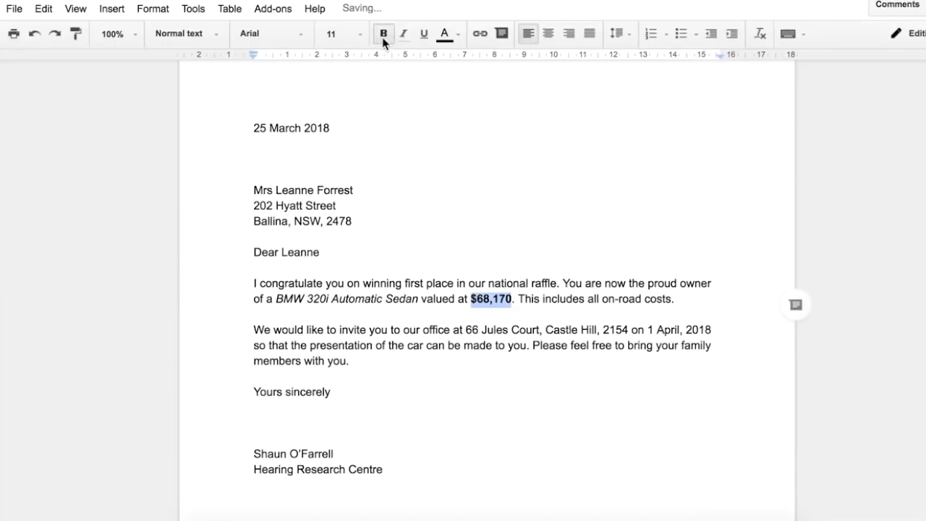
click(450, 159)
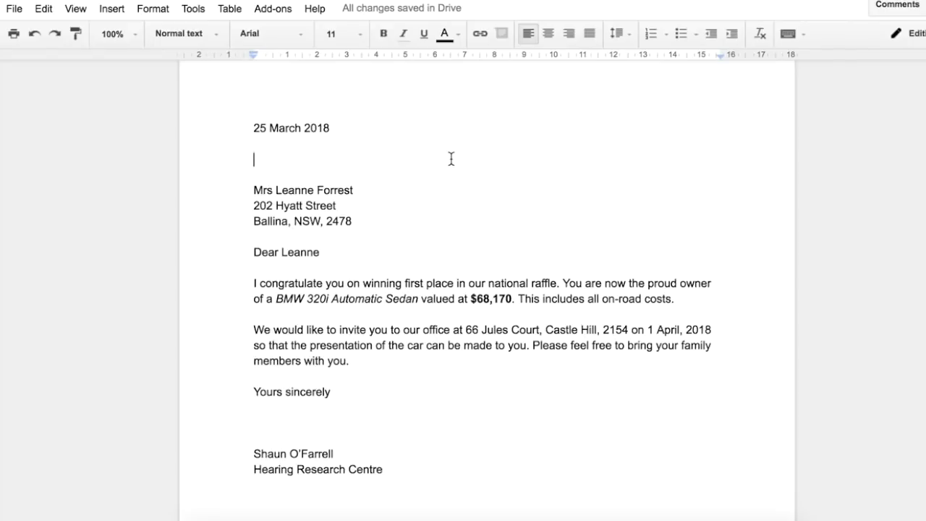
Replace the purple heading's text with "HEARING RESEARCH CENTRE" in capital letters
scroll(451, 158, up, 3)
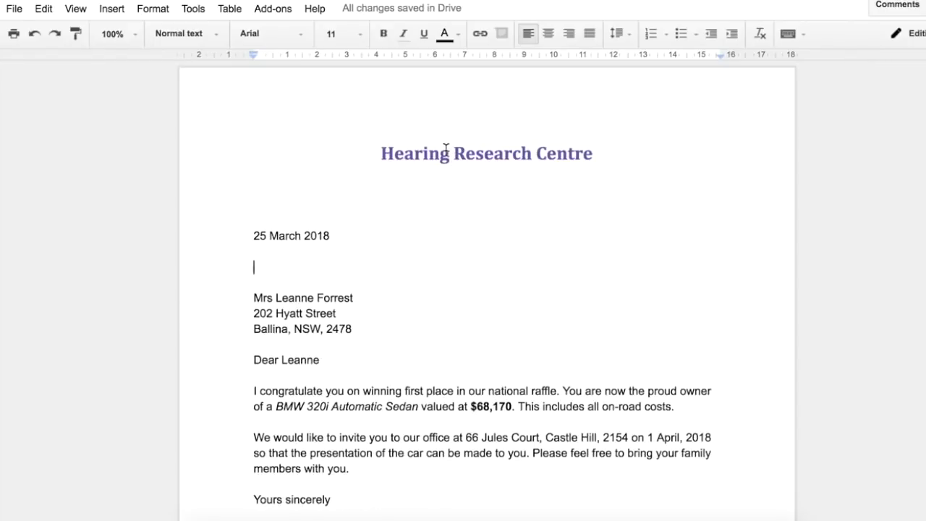
triple_click(445, 148)
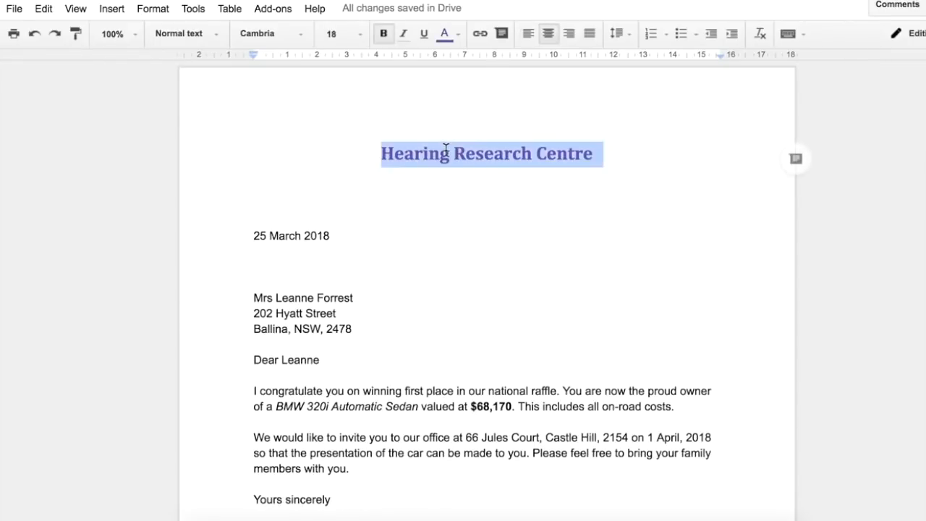
text(HEARING )
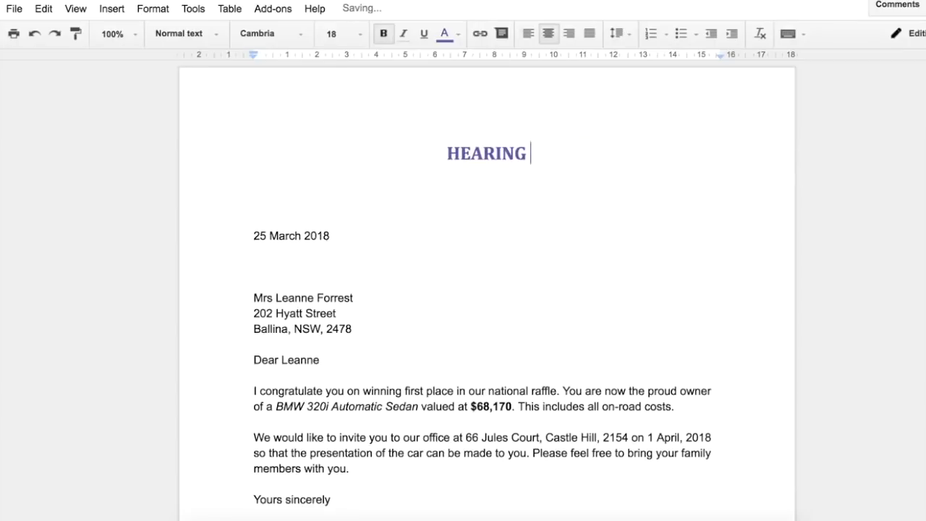
text(RESEAR)
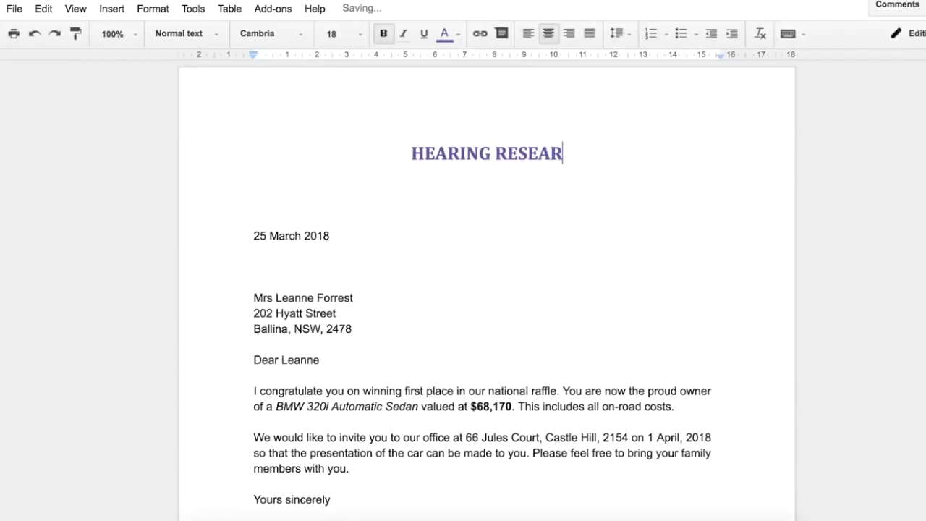
text(CH CENTRE)
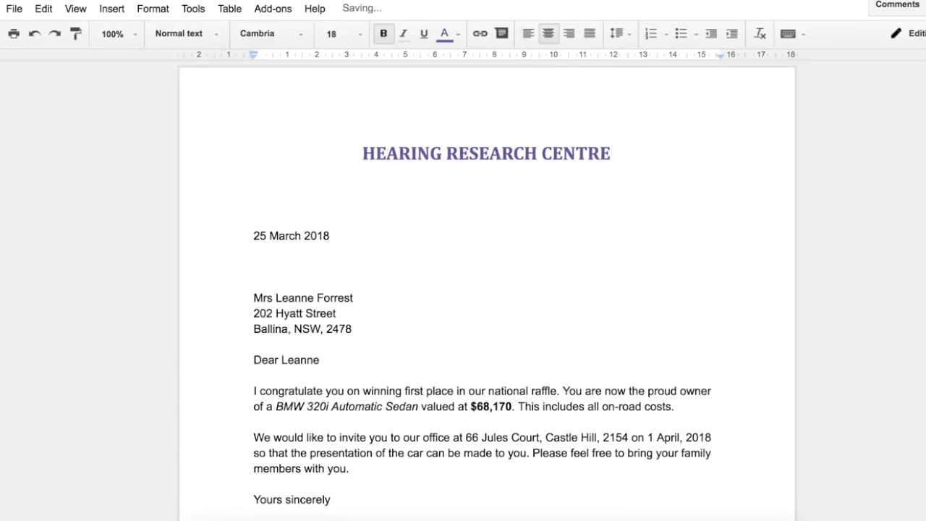
Recolour the capitalised "HEARING RESEARCH CENTRE" heading's text dark red
triple_click(446, 153)
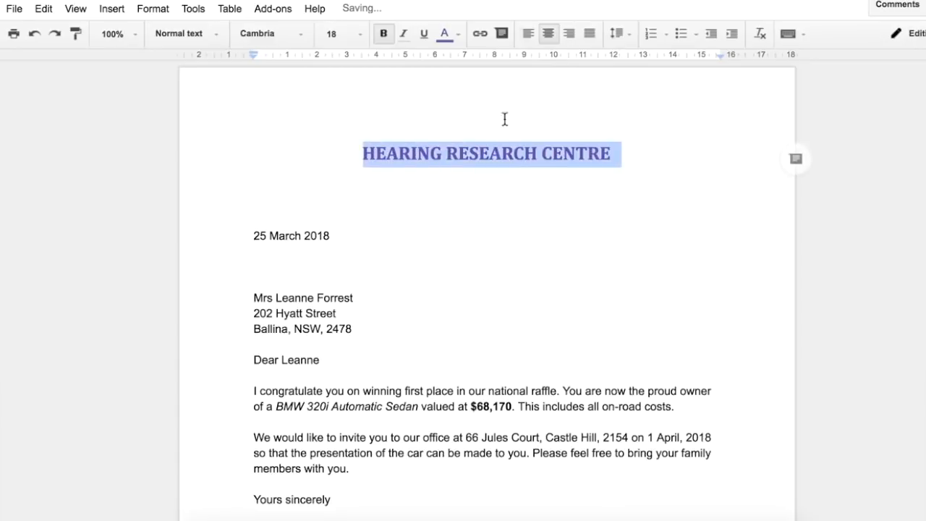
click(450, 33)
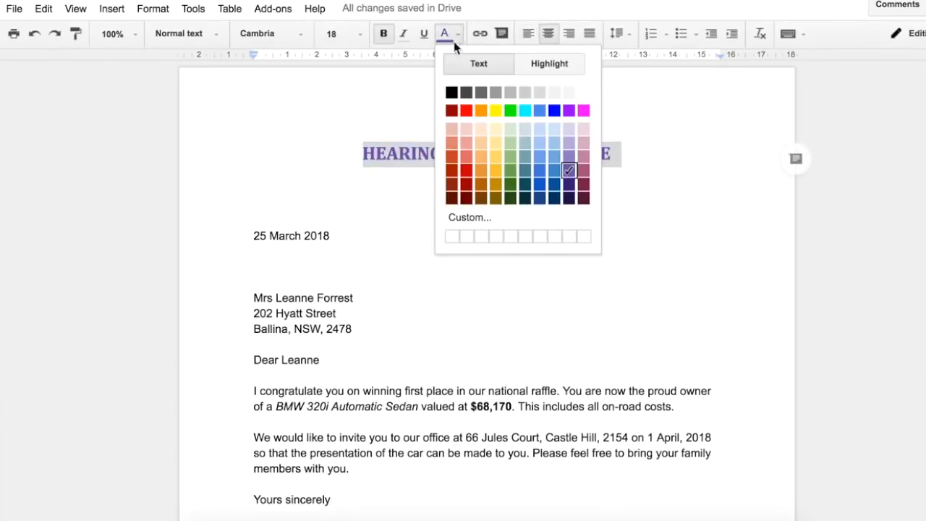
click(453, 187)
click(451, 194)
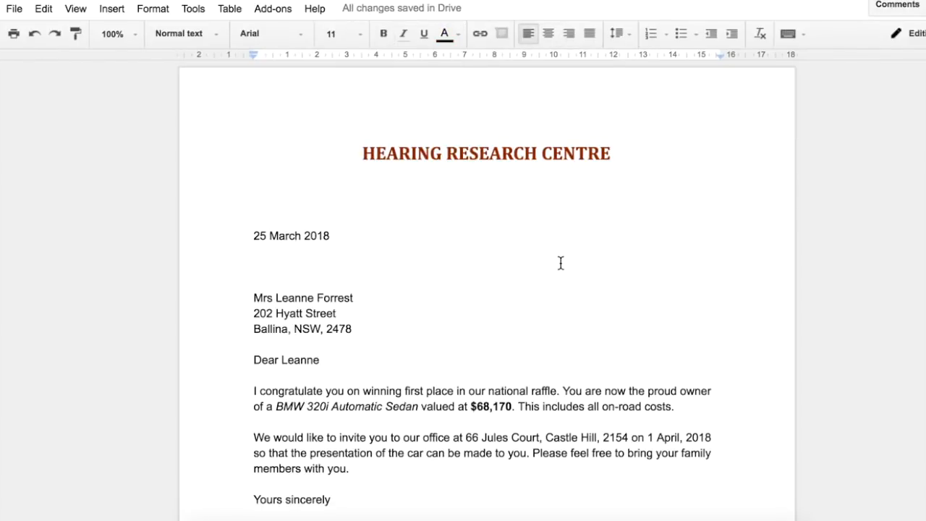
scroll(561, 263, down, 3)
scroll(561, 263, up, 3)
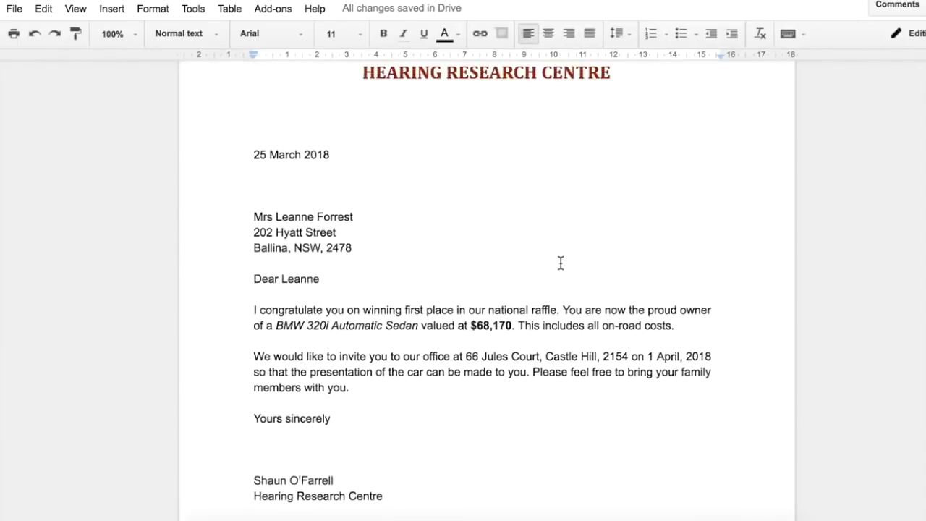